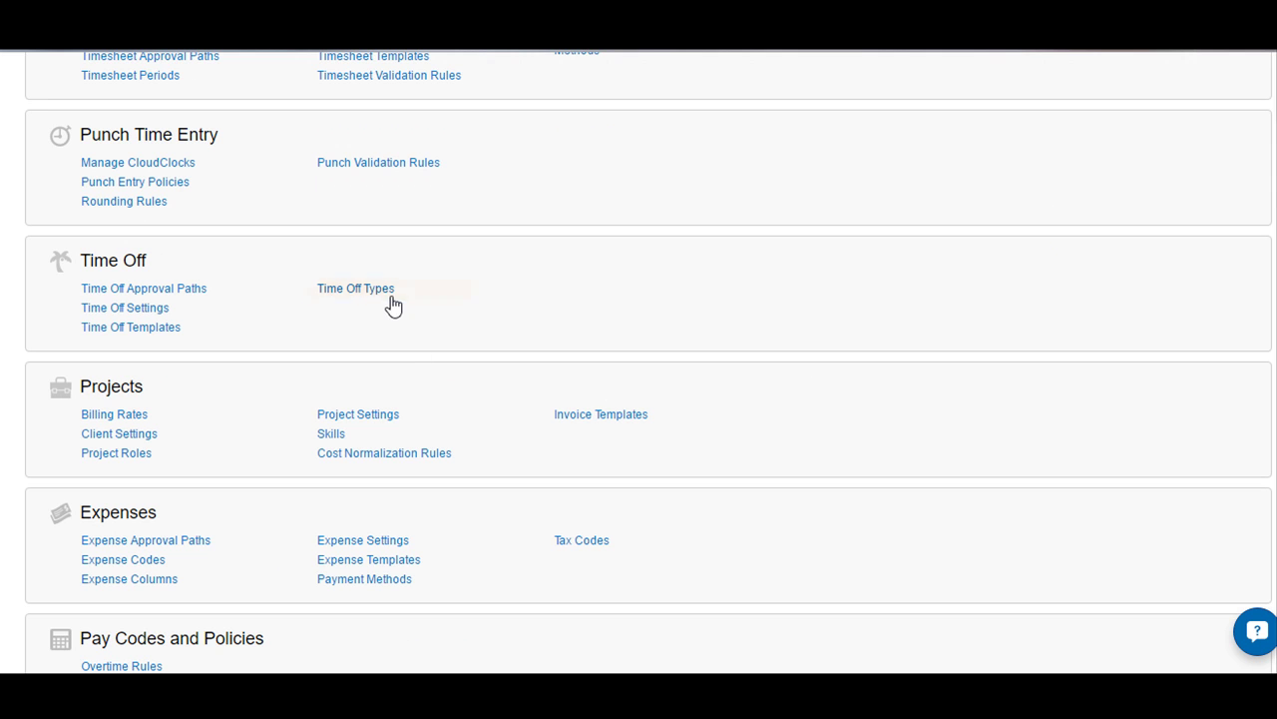
# - Open the Family Emergency time off type for editing from the list of time off types
pyautogui.click(387, 292)
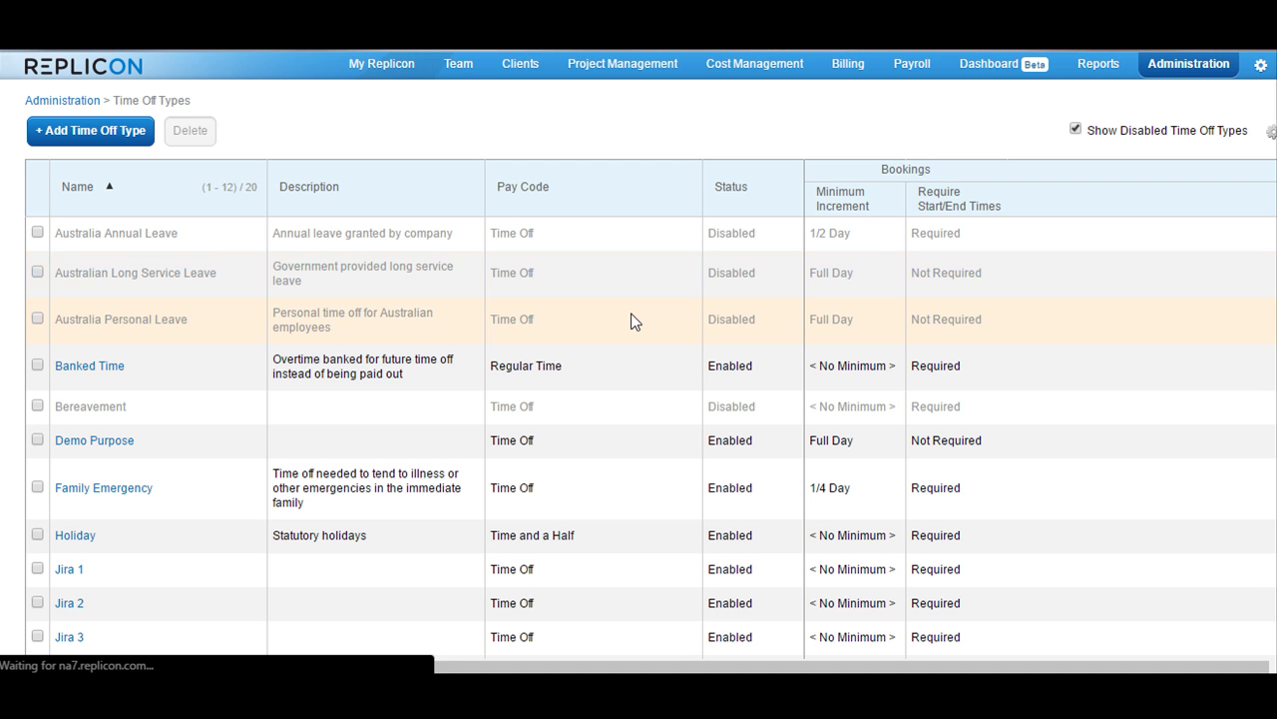
pyautogui.scroll(-3, 627, 321)
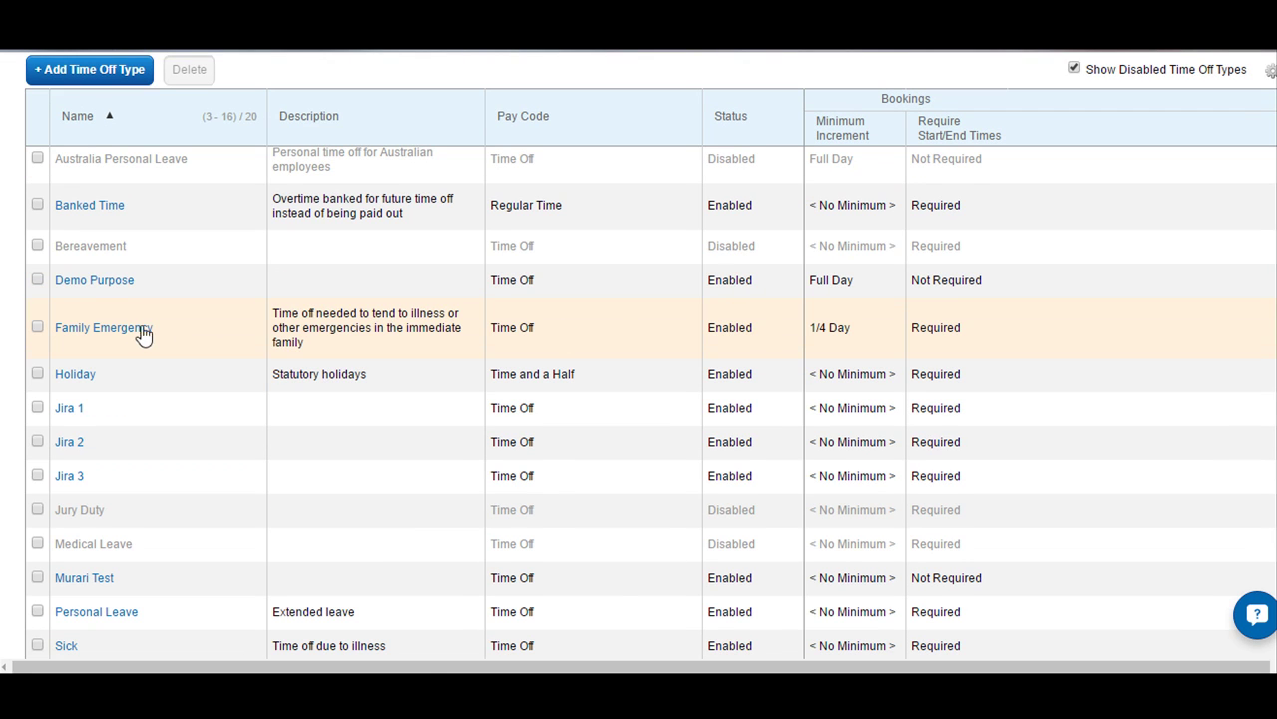
pyautogui.click(134, 333)
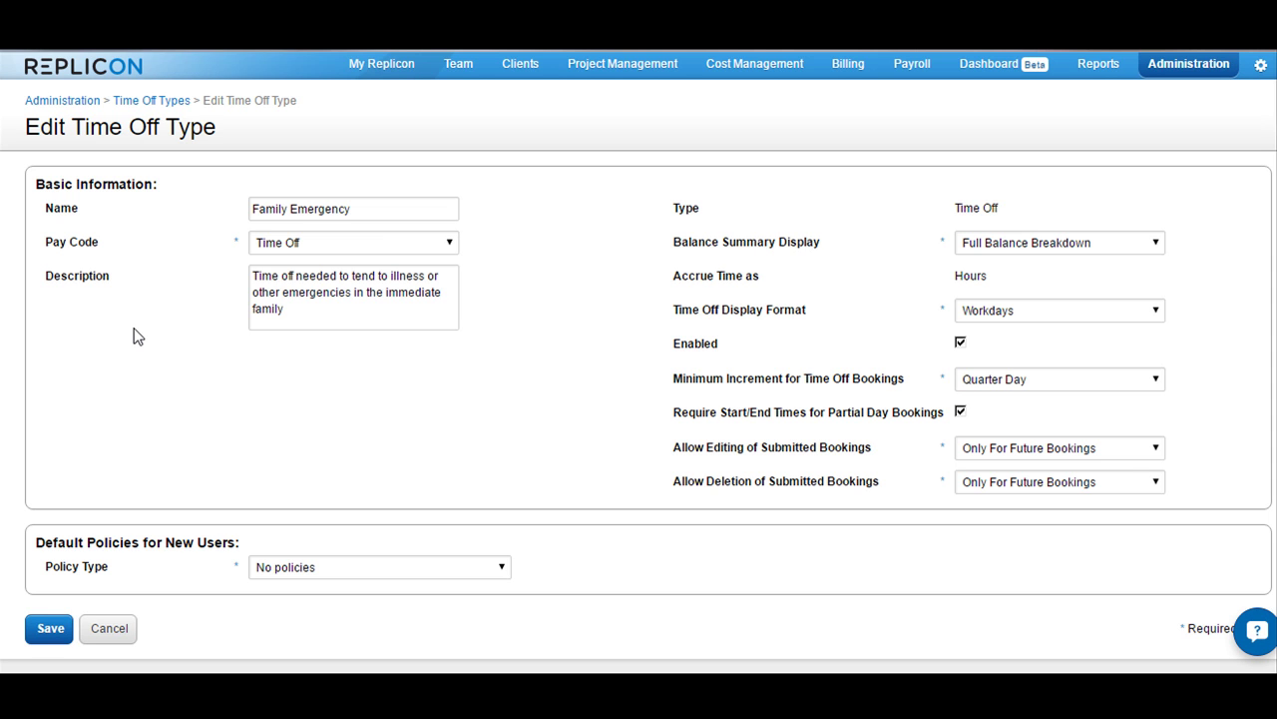
# - Set the default policy type for new users to Initial policy only, with the balance set to 10 hours
pyautogui.click(484, 574)
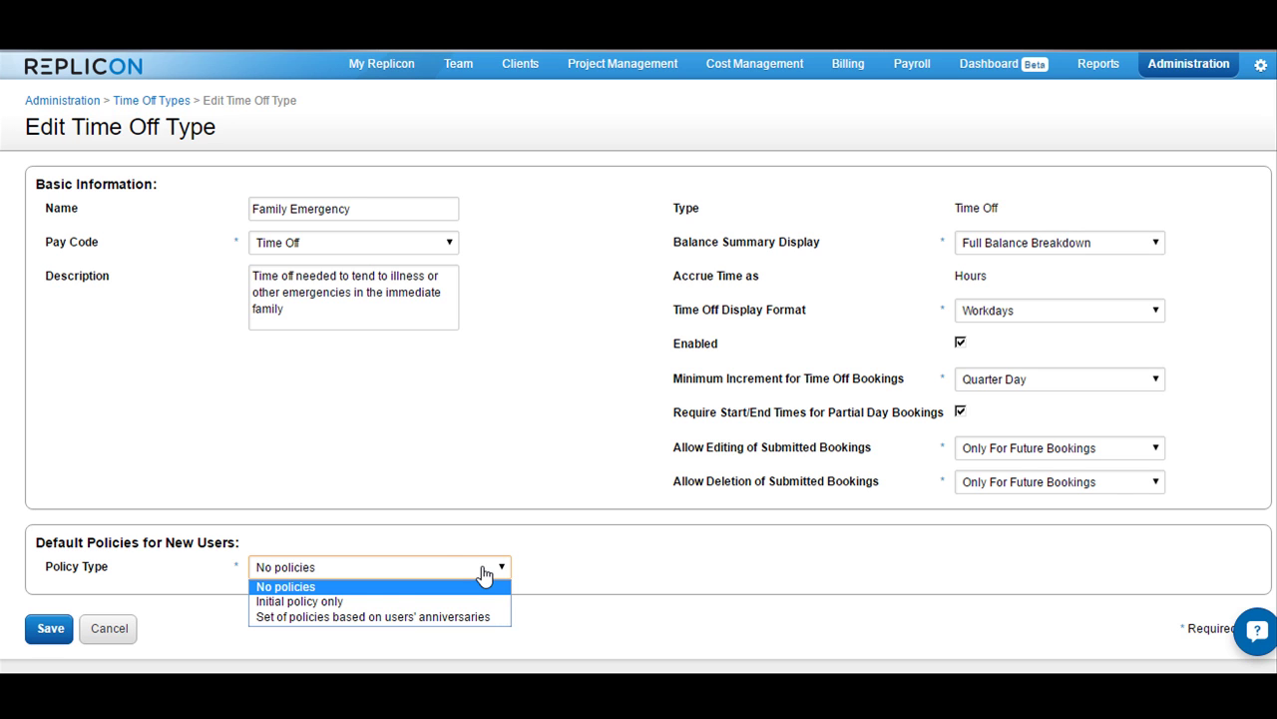
pyautogui.click(361, 601)
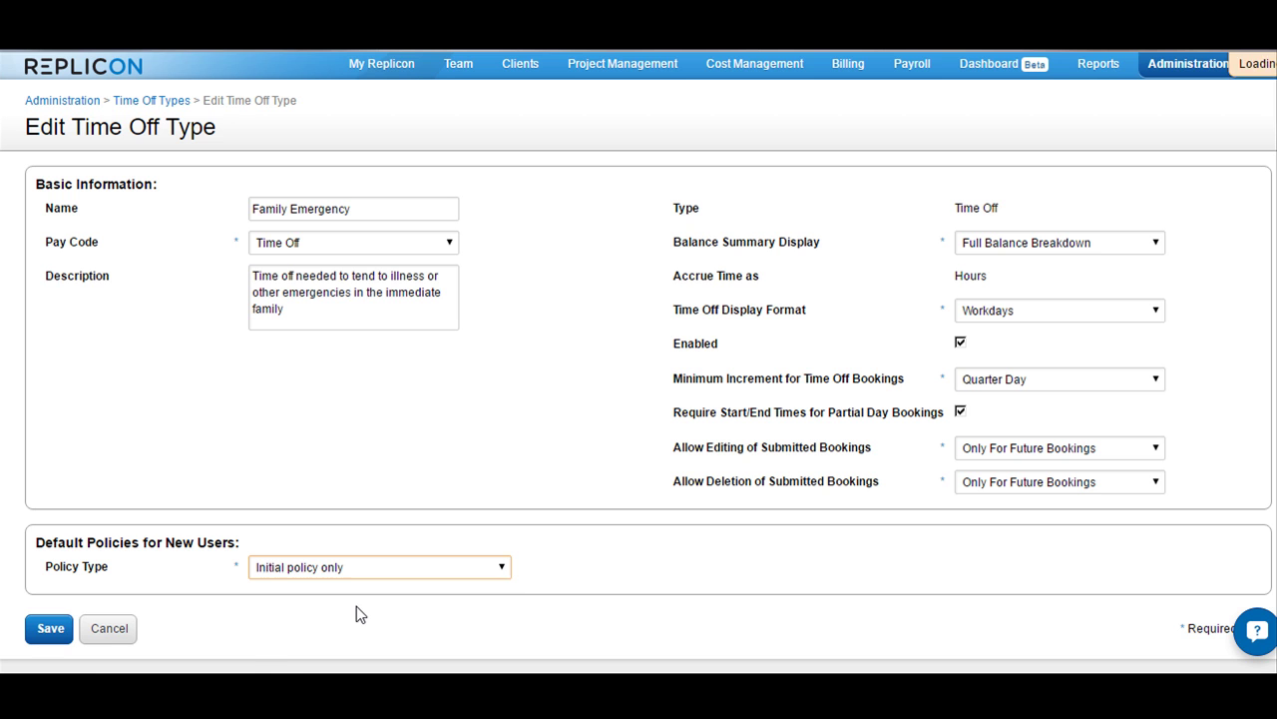
pyautogui.scroll(-3, 629, 536)
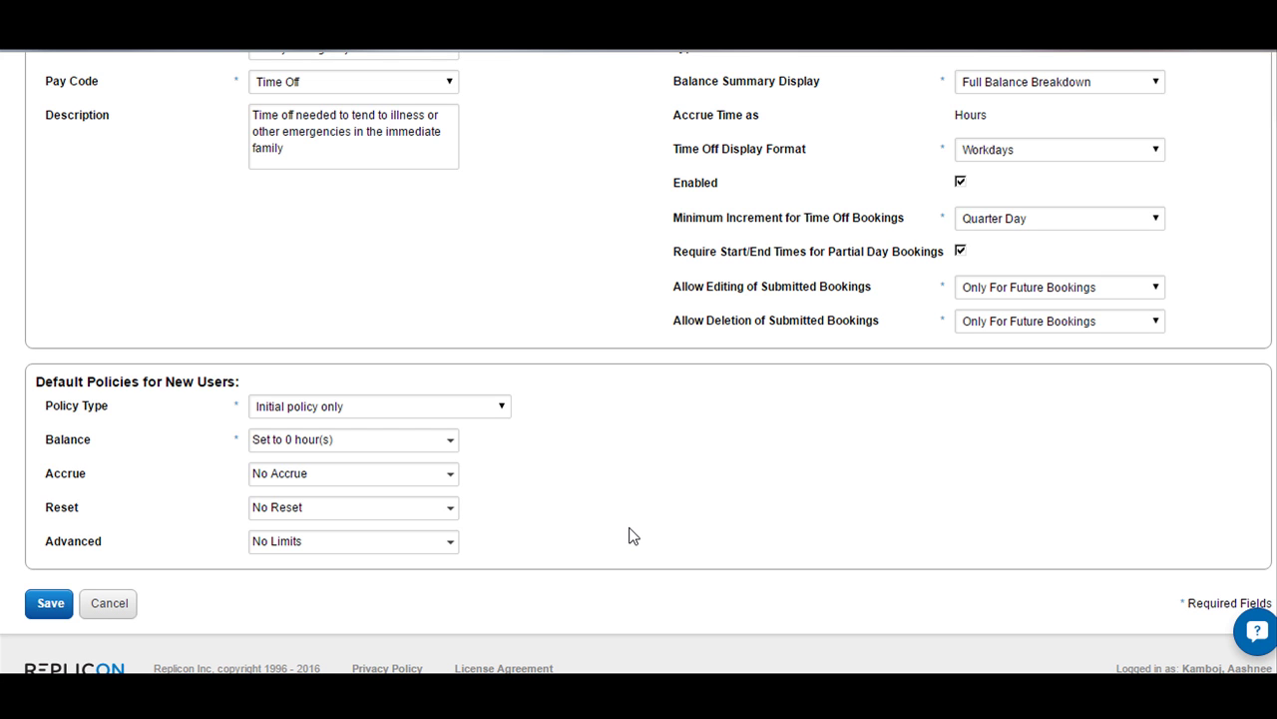
pyautogui.click(386, 445)
pyautogui.click(381, 477)
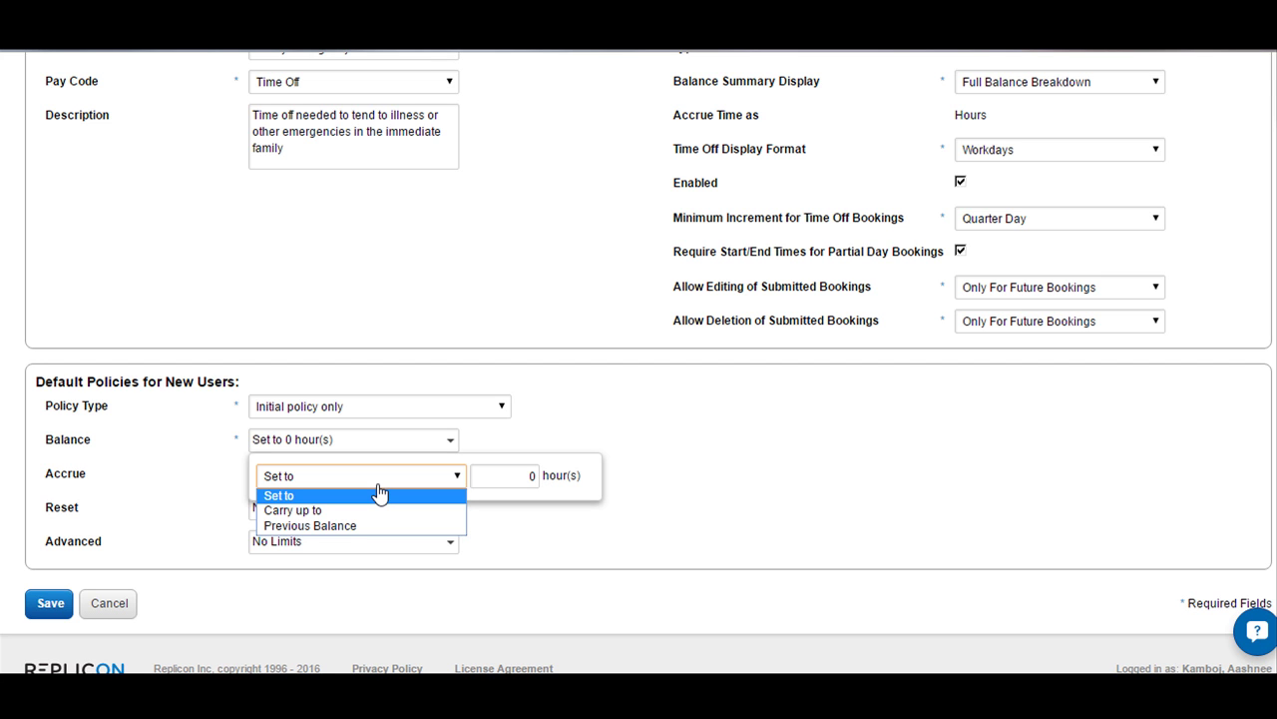
pyautogui.click(380, 493)
pyautogui.write('10')
pyautogui.click(685, 485)
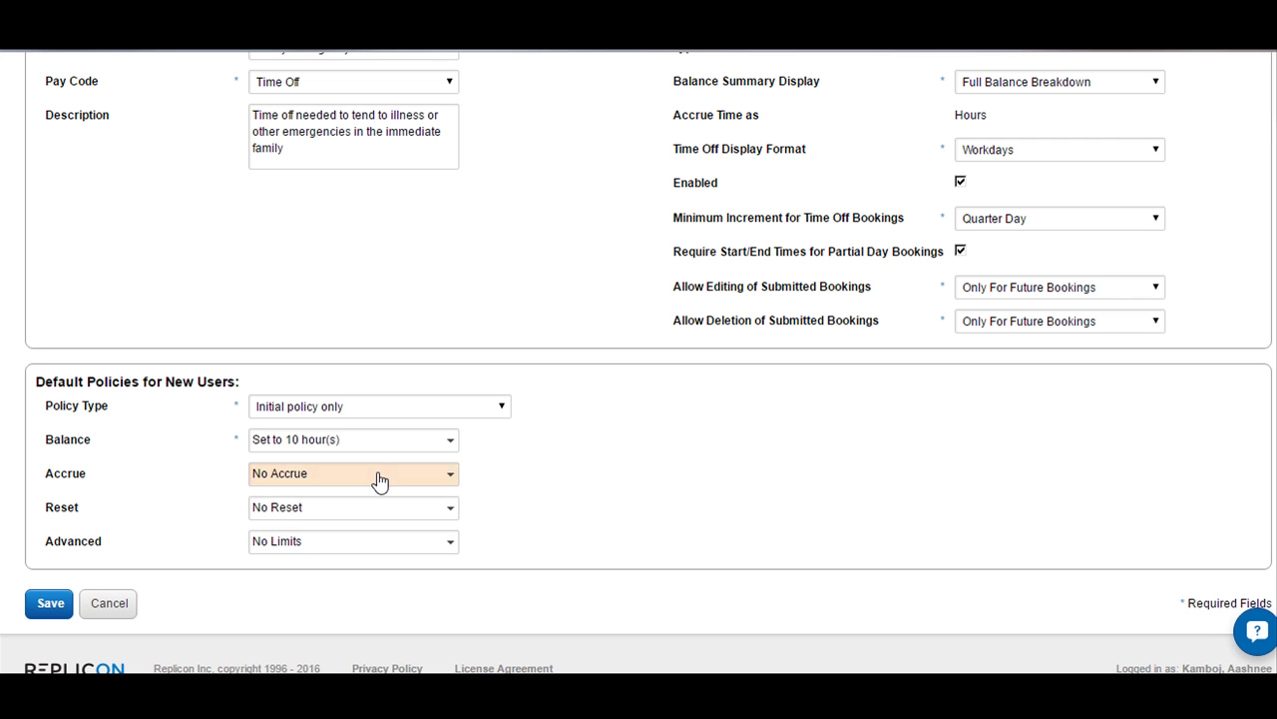
# - Set the default policy's accrual to bi-weekly on Sunday
pyautogui.click(380, 479)
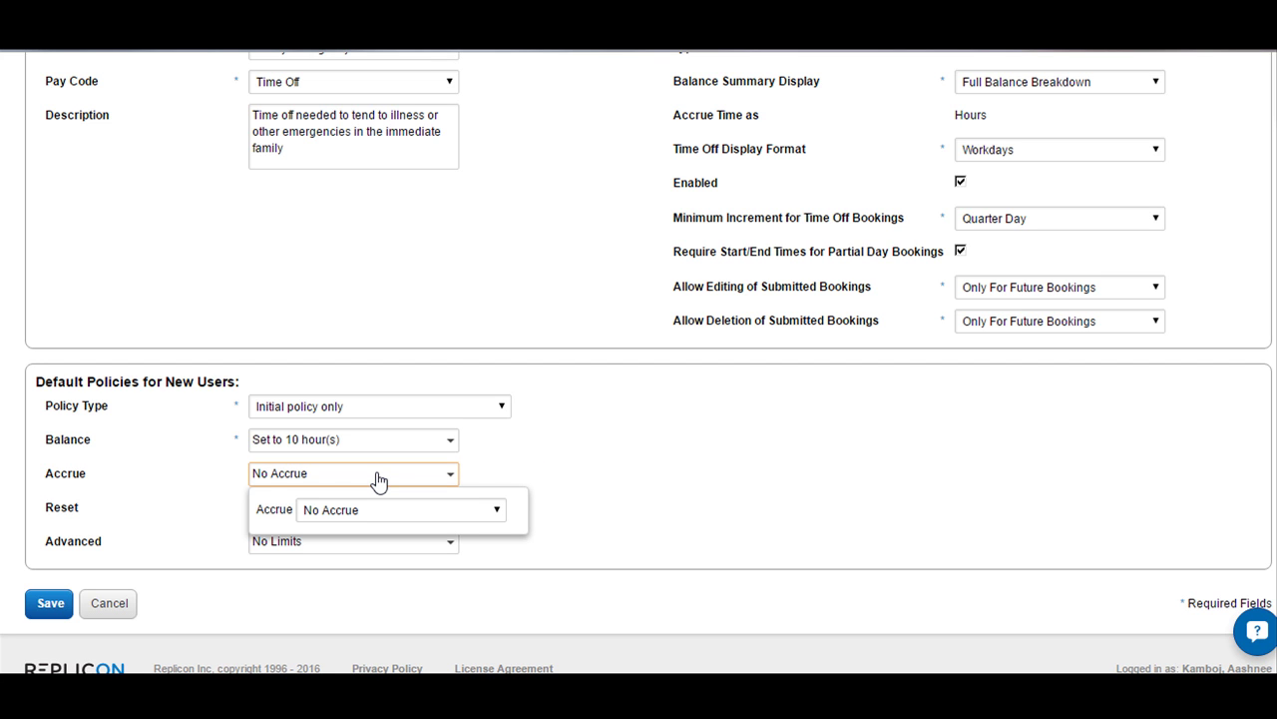
pyautogui.click(389, 510)
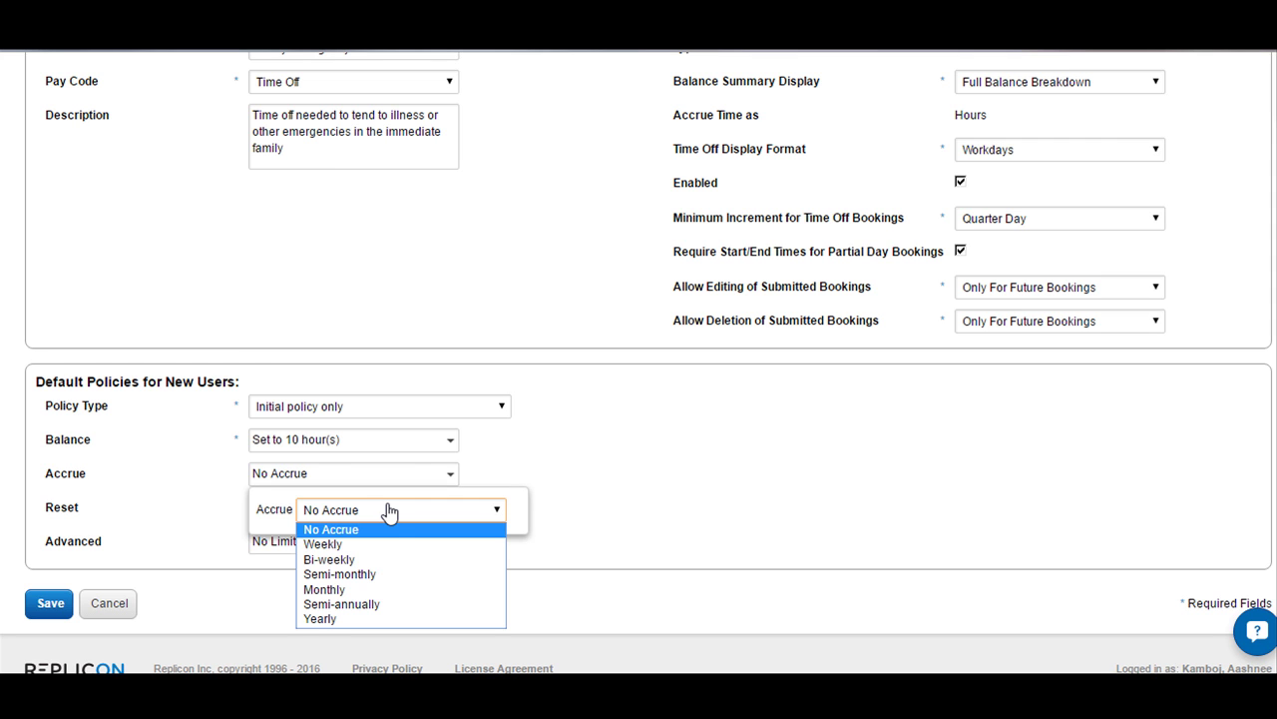
pyautogui.click(369, 560)
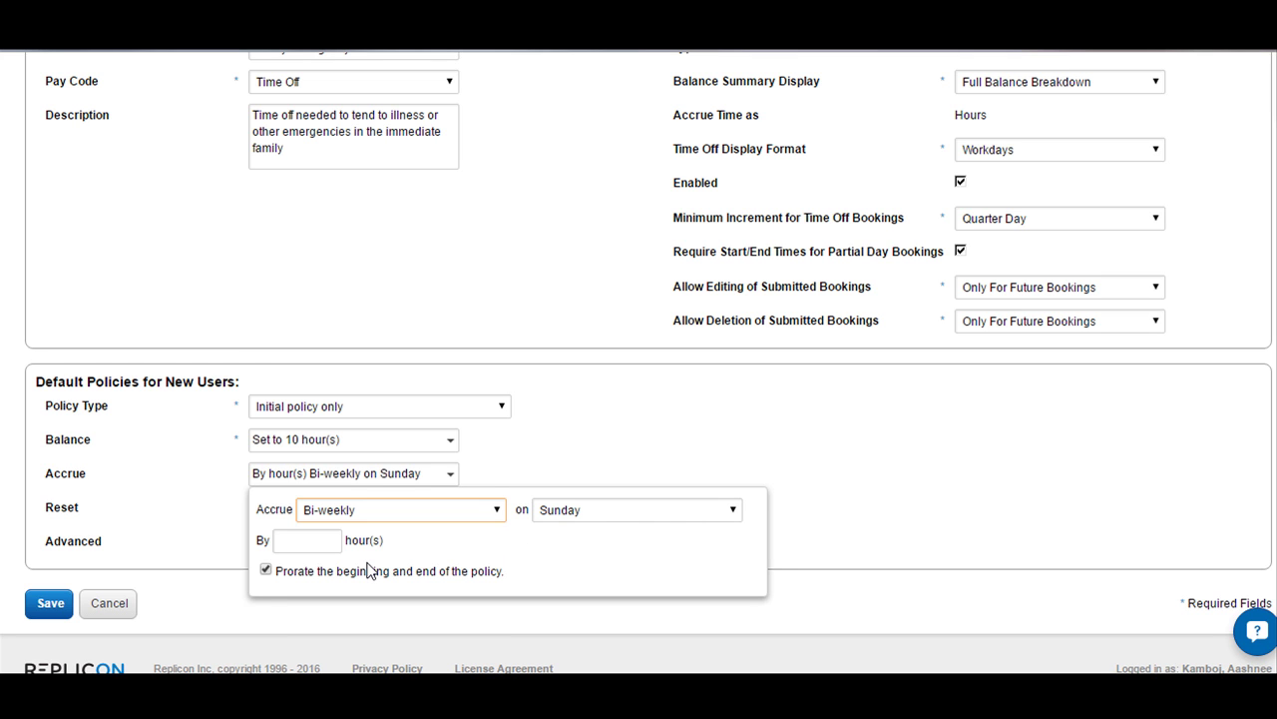
pyautogui.click(653, 511)
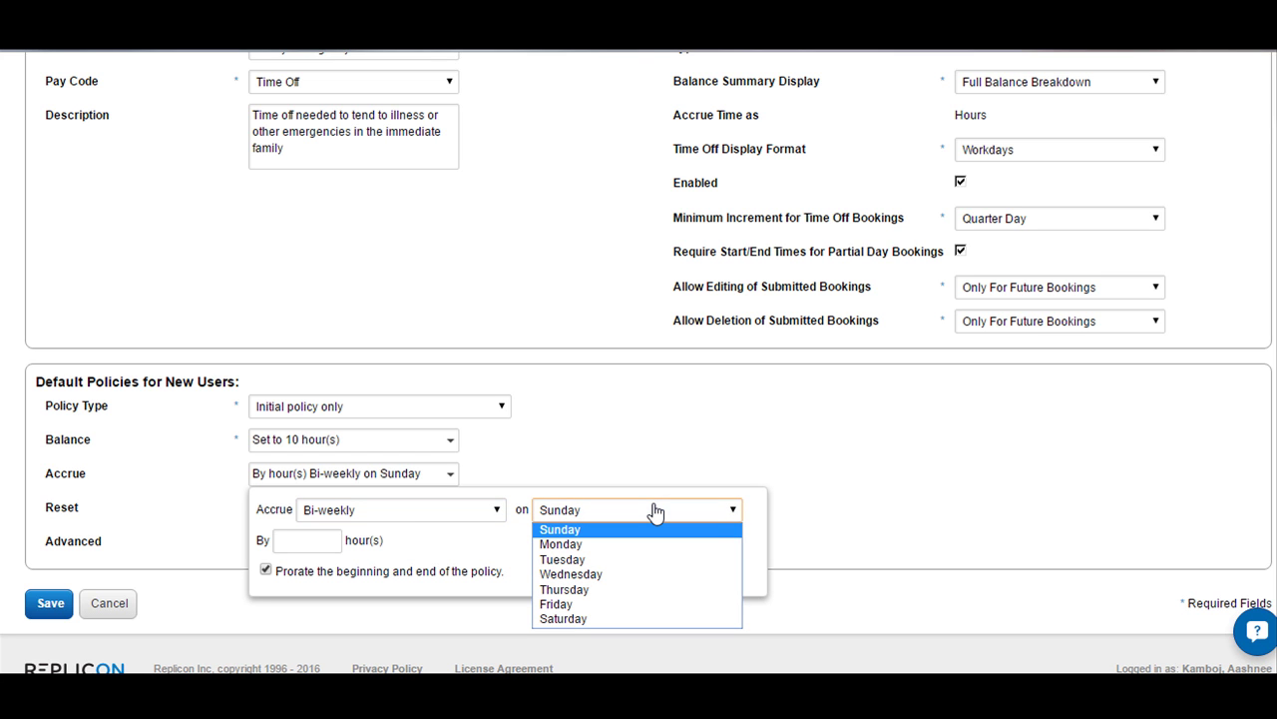
pyautogui.click(325, 541)
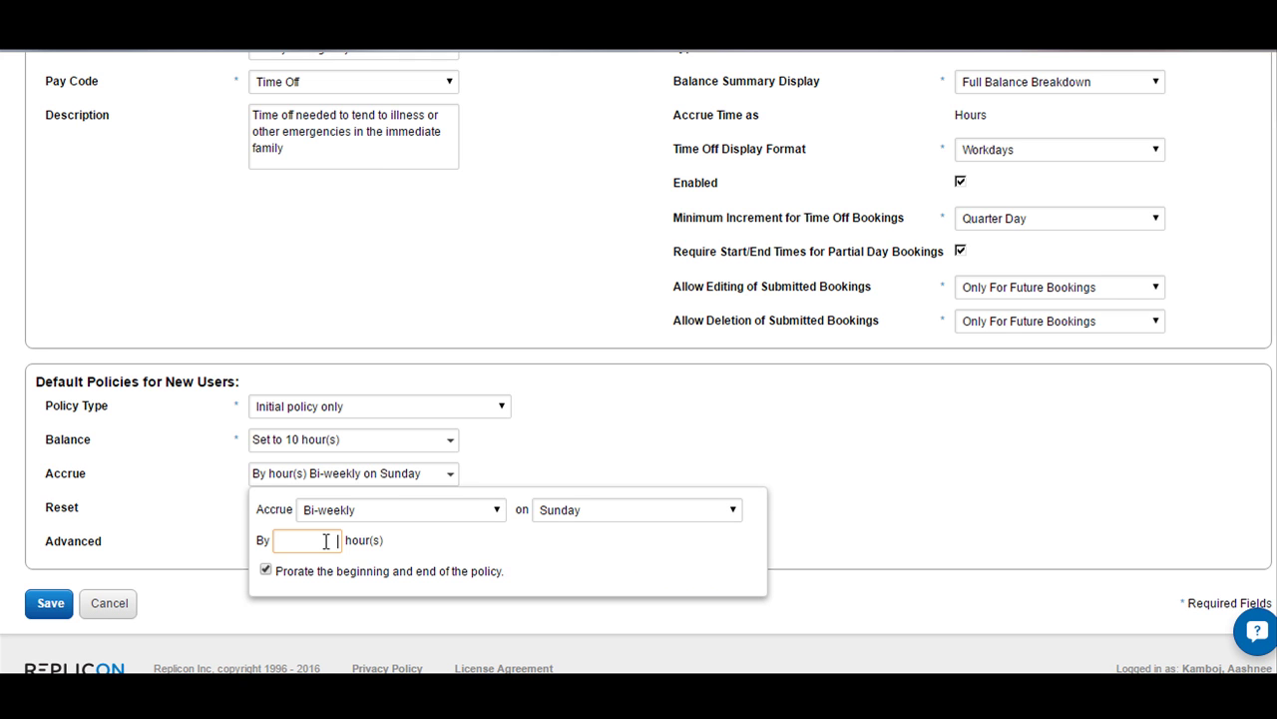
# - Change the default policy's accrual to semi-annually on the 1st of January and July
pyautogui.click(409, 518)
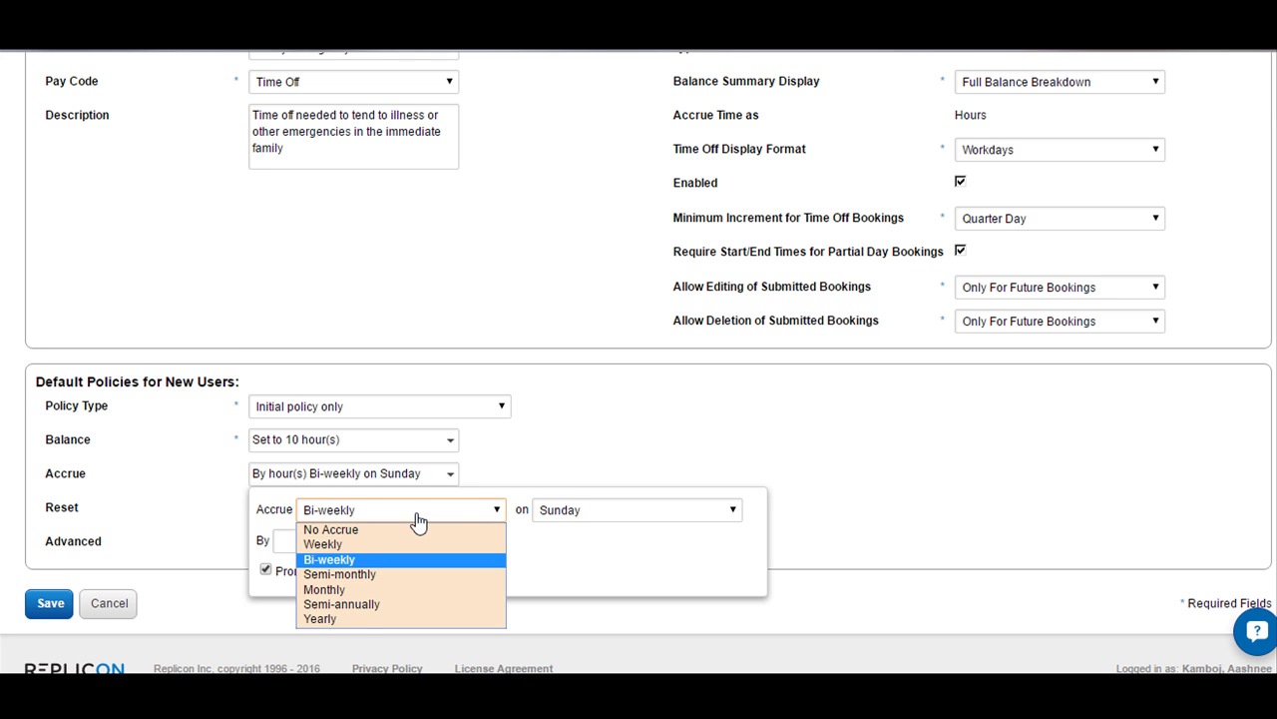
pyautogui.click(367, 605)
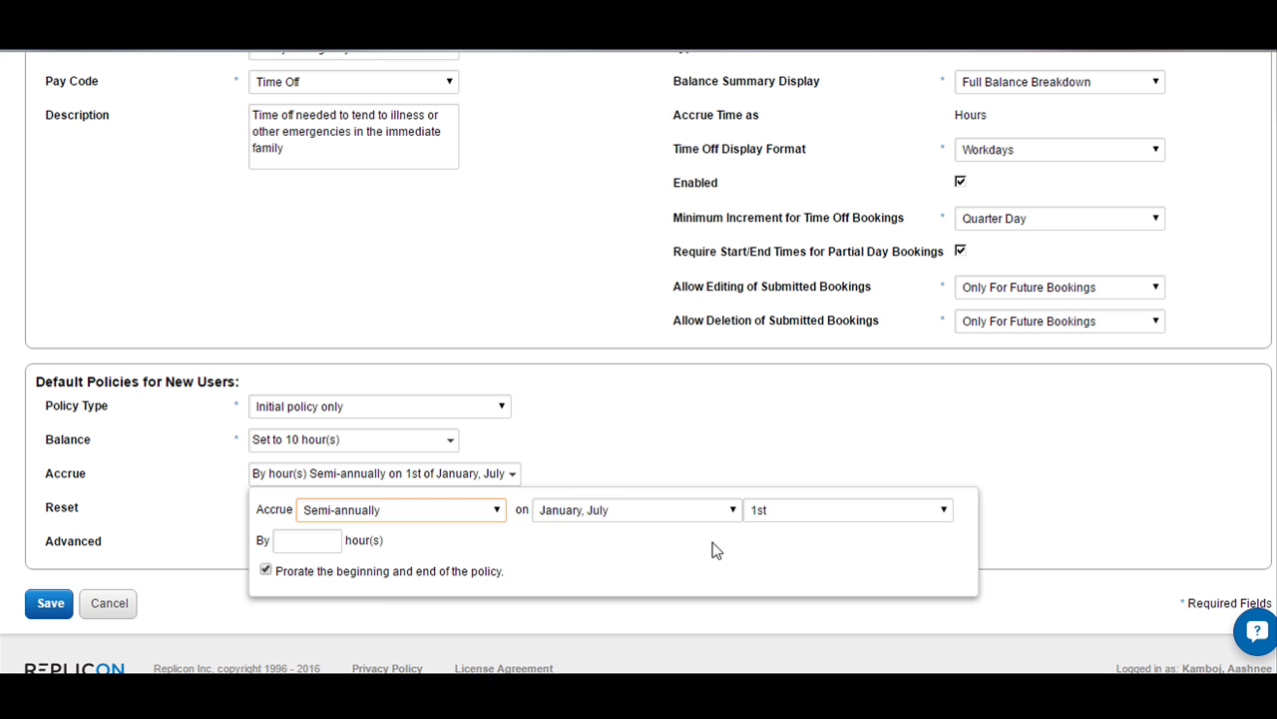
pyautogui.click(635, 513)
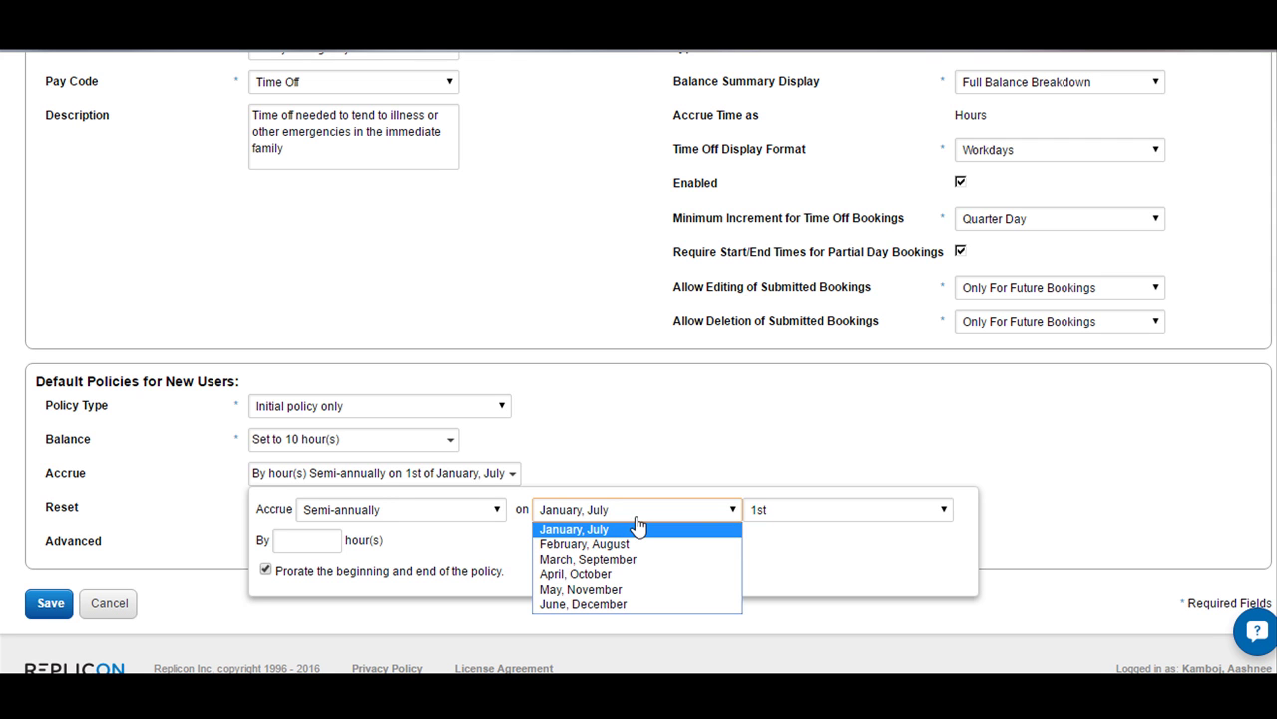
pyautogui.click(798, 512)
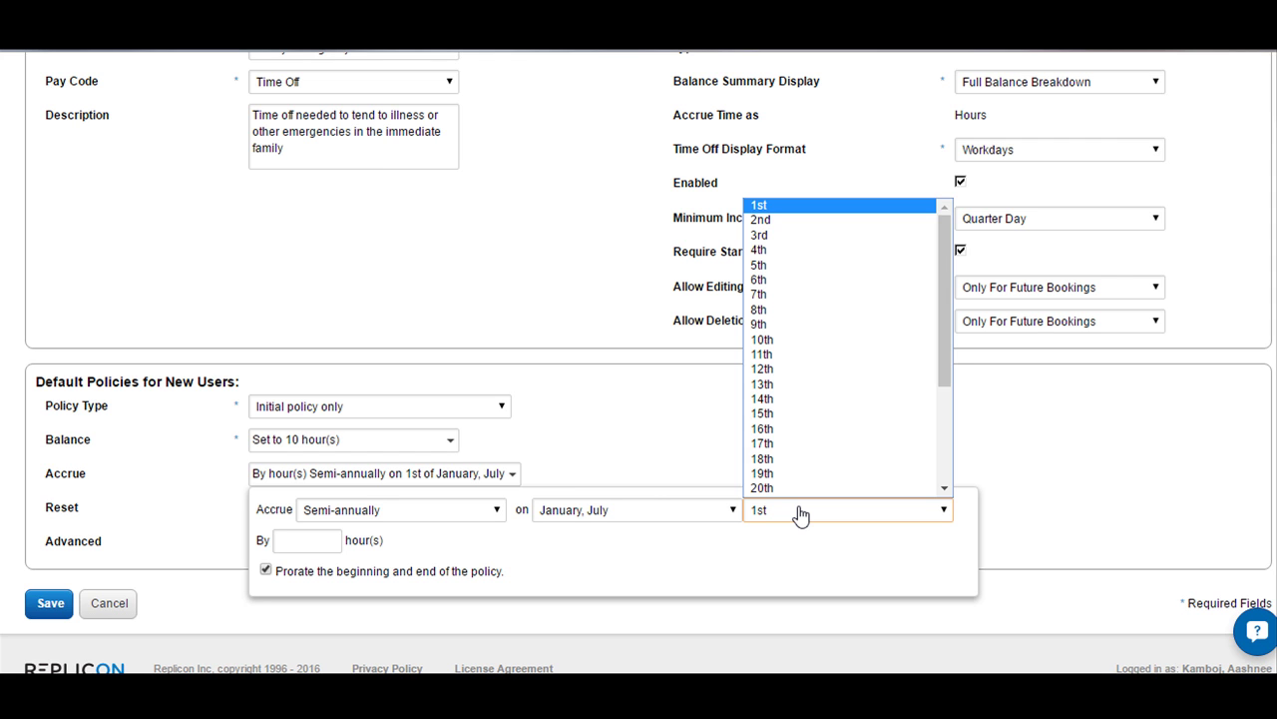
pyautogui.click(313, 540)
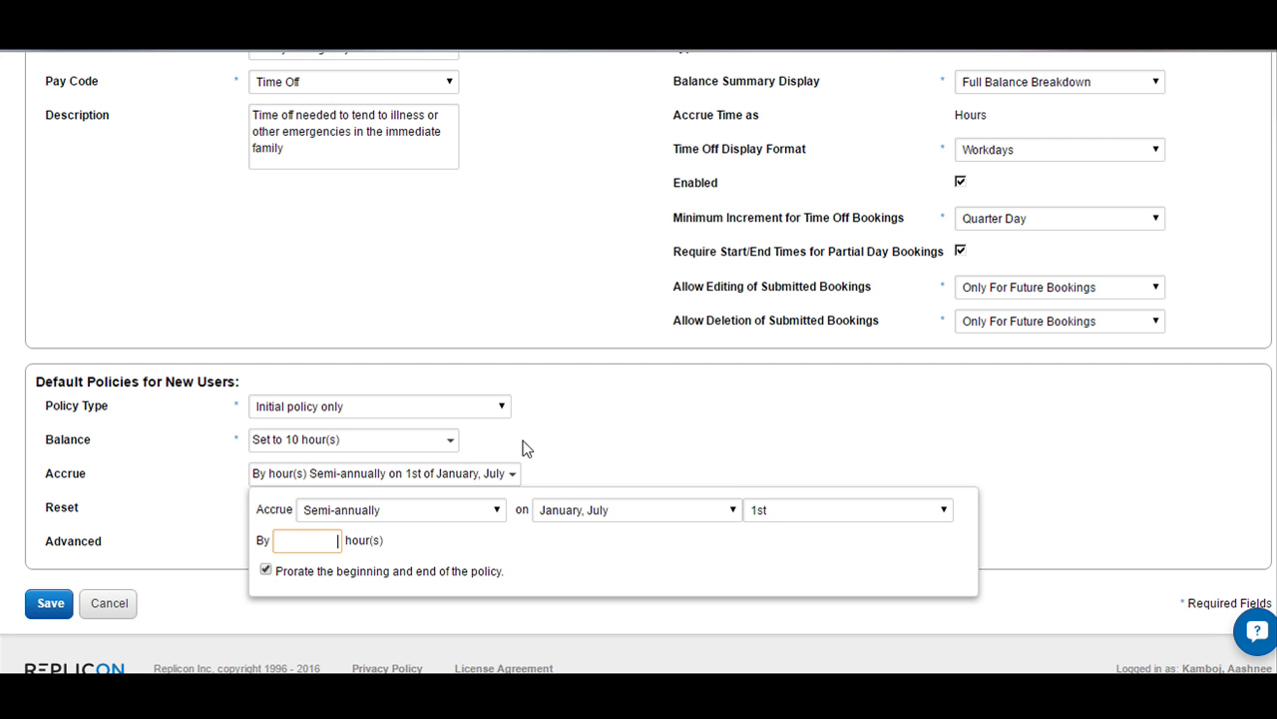
pyautogui.click(629, 429)
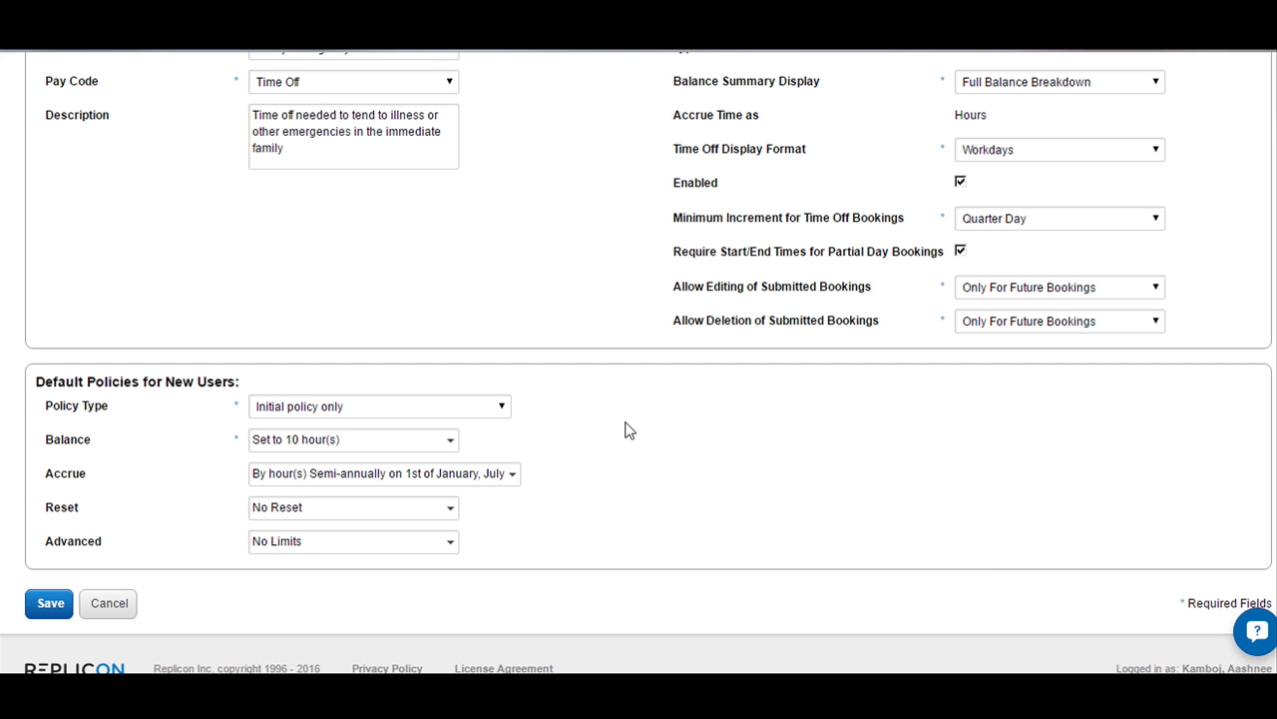
# - Configure the default policy's balance to reset bi-weekly on Sunday and be set to 20 hours
pyautogui.click(397, 517)
pyautogui.click(419, 547)
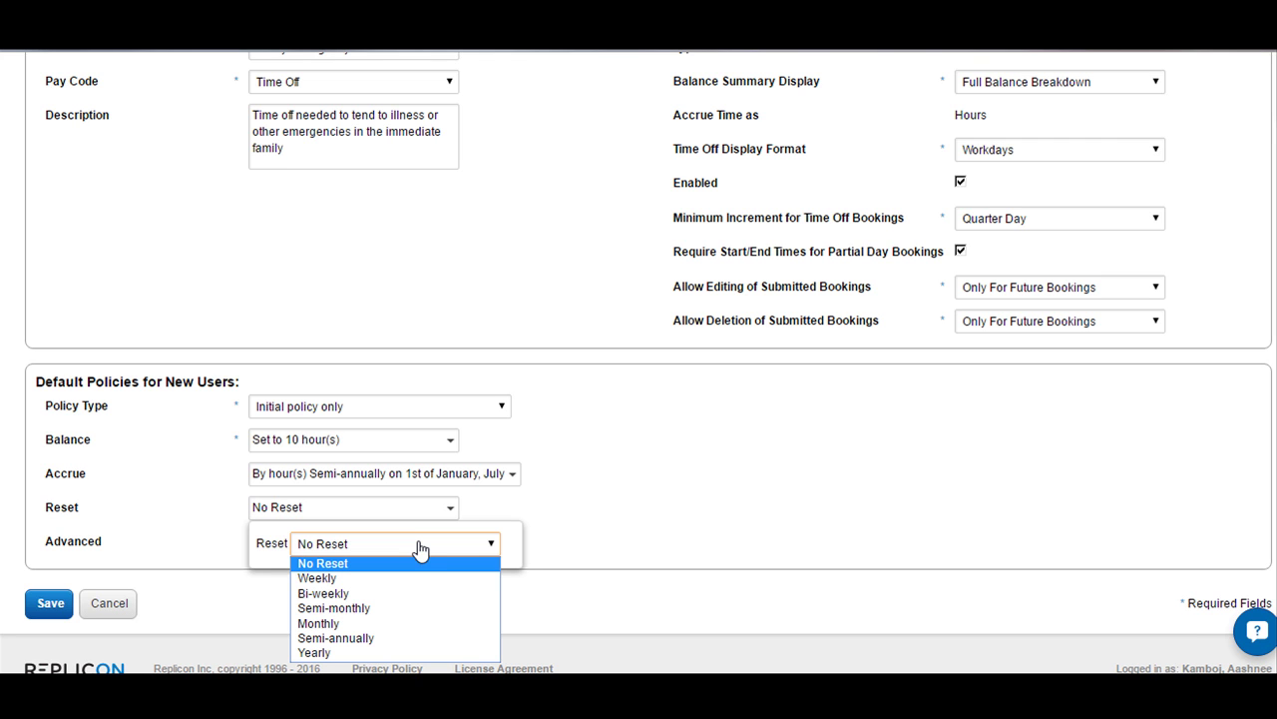
pyautogui.click(376, 595)
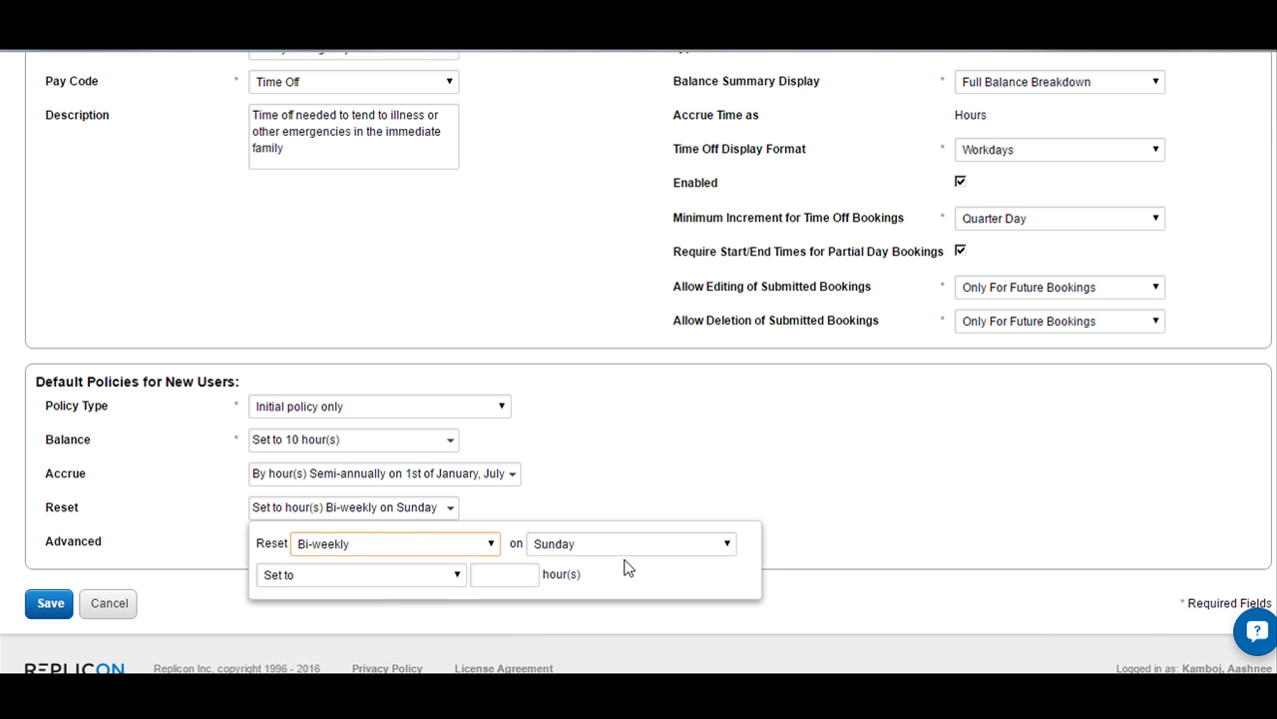
pyautogui.click(408, 590)
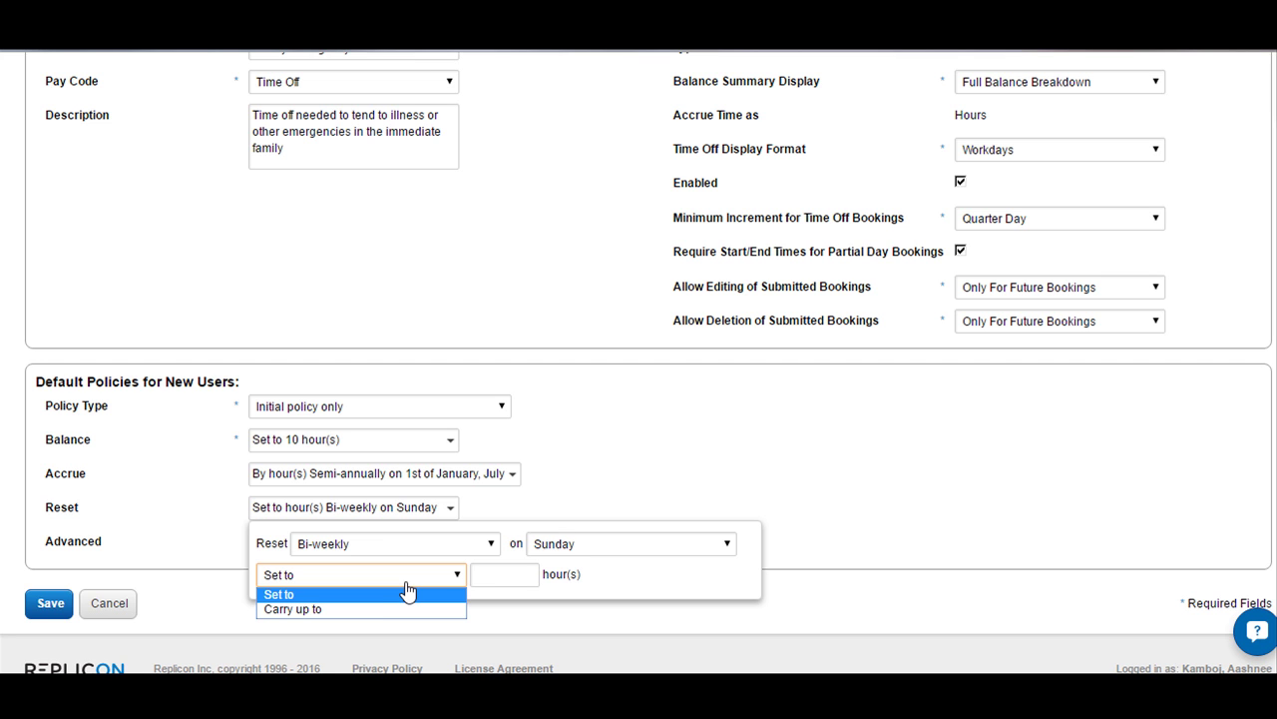
pyautogui.click(503, 574)
pyautogui.write('20')
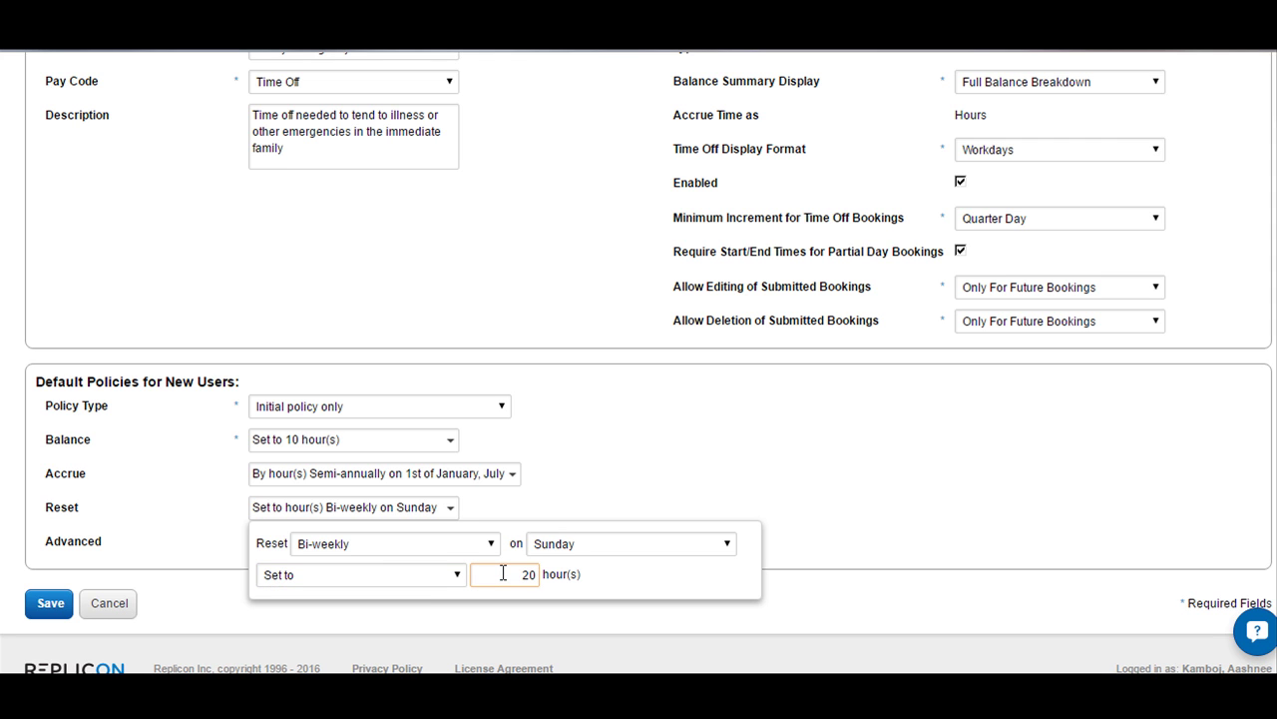
pyautogui.click(699, 457)
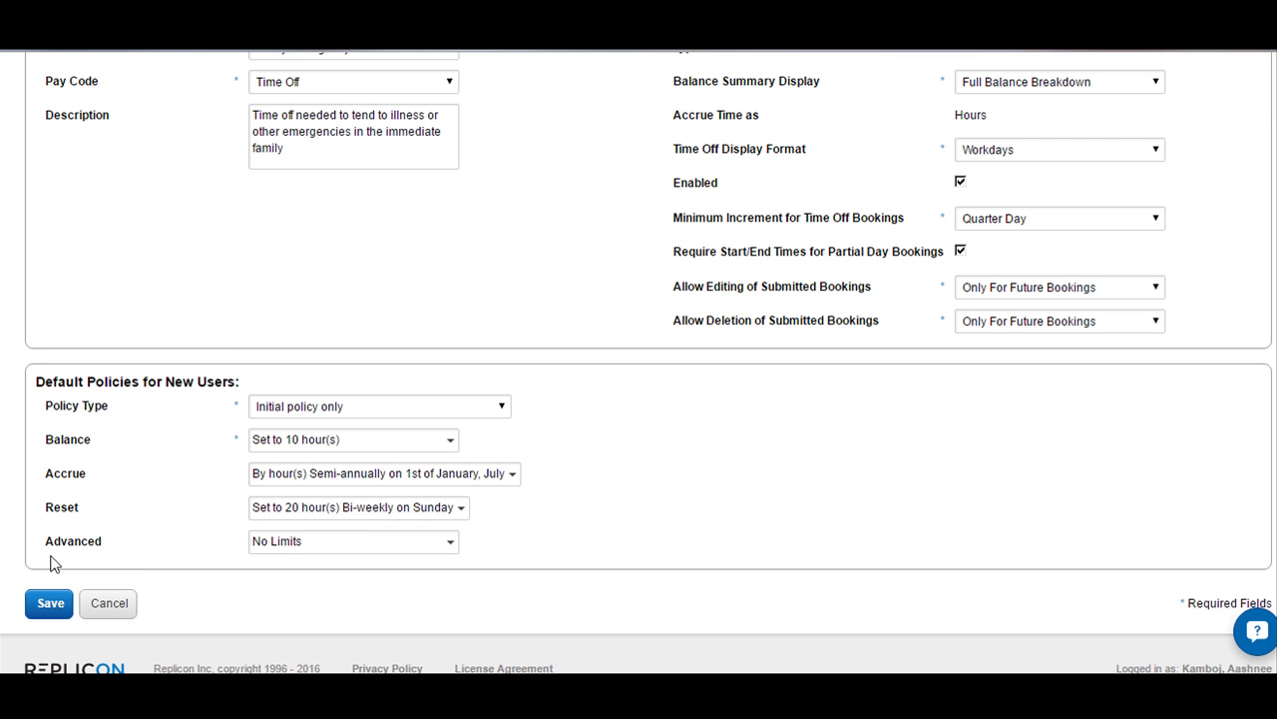
# - Define the policy in days and enable the limits for maximum balance and maximum overdraw in the advanced settings
pyautogui.click(315, 557)
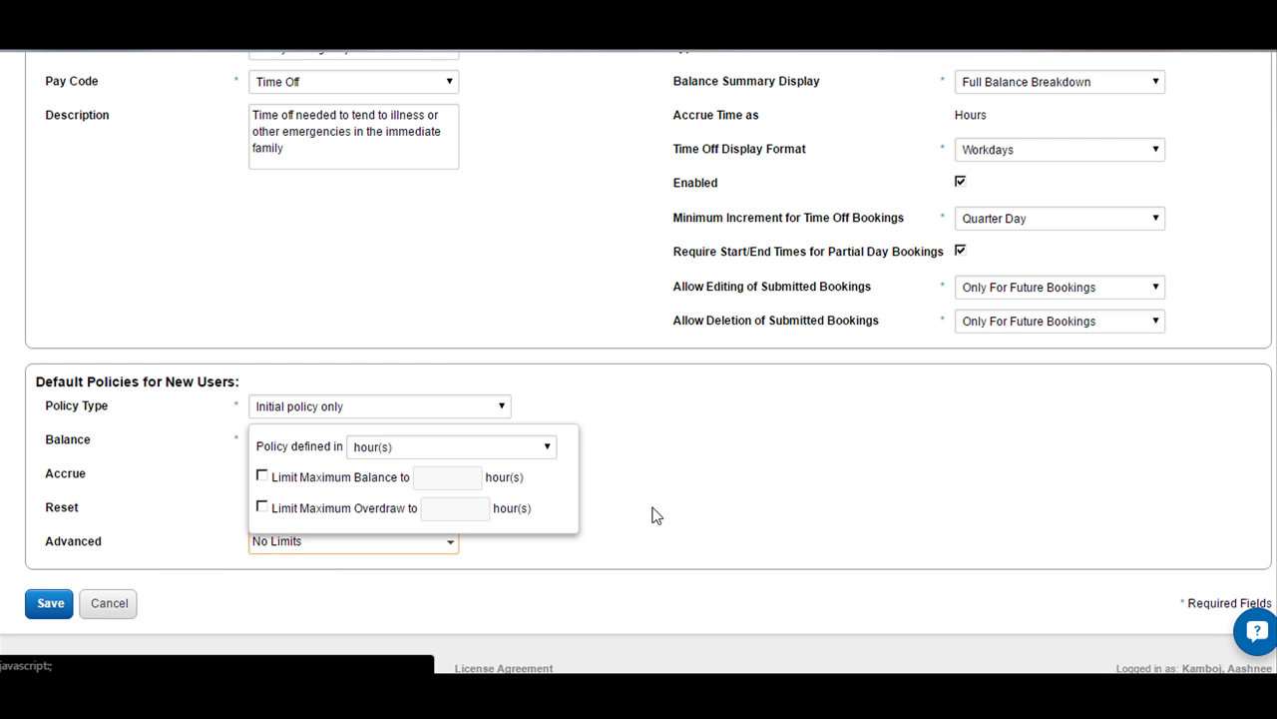
pyautogui.click(480, 451)
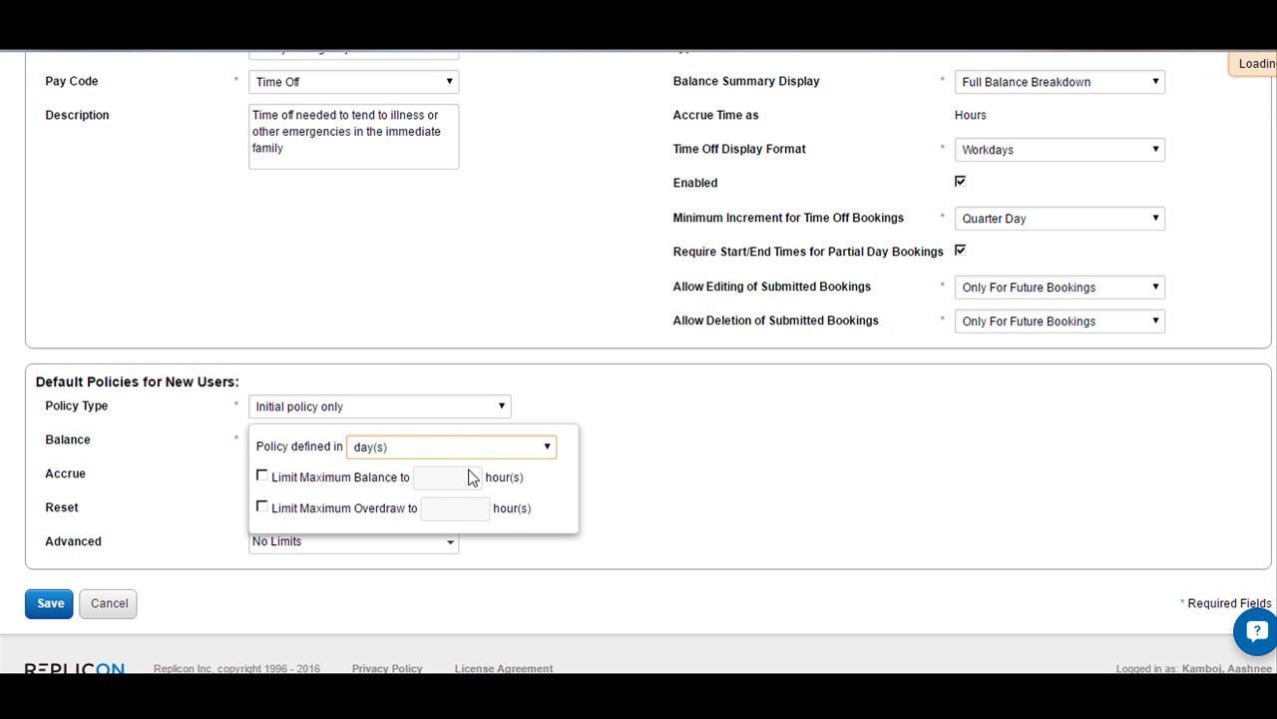
pyautogui.click(402, 551)
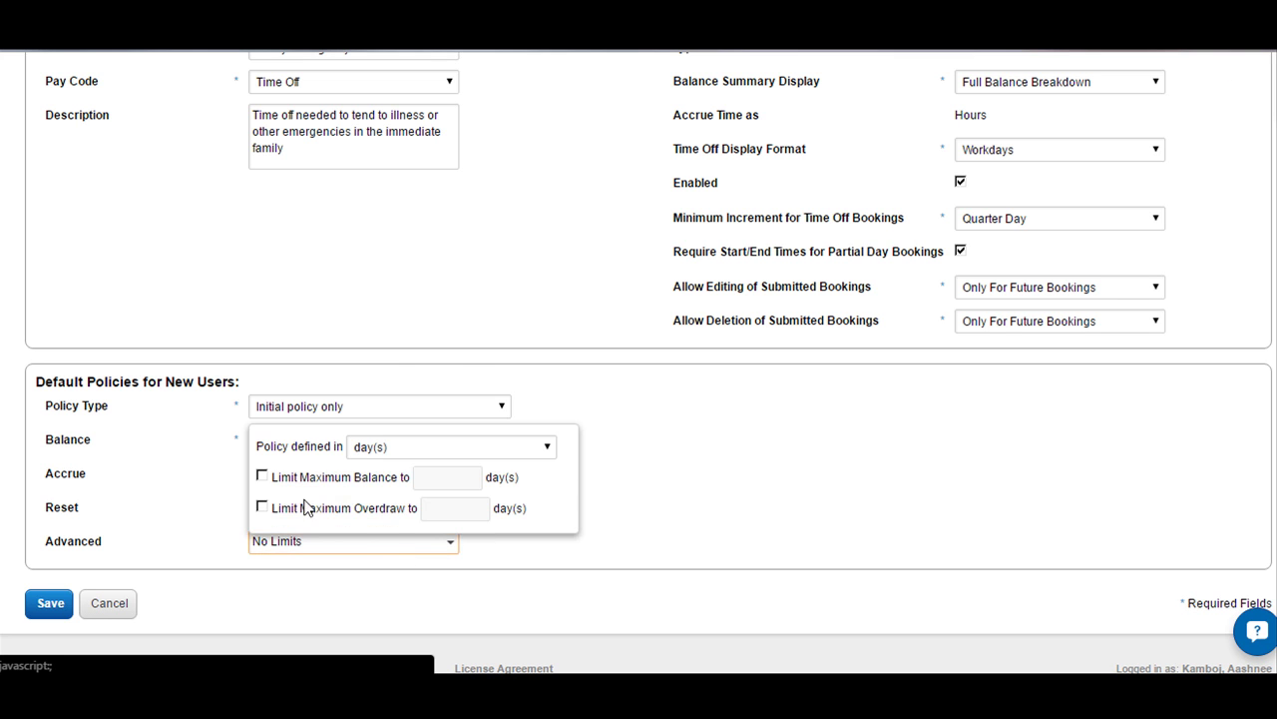
pyautogui.click(261, 477)
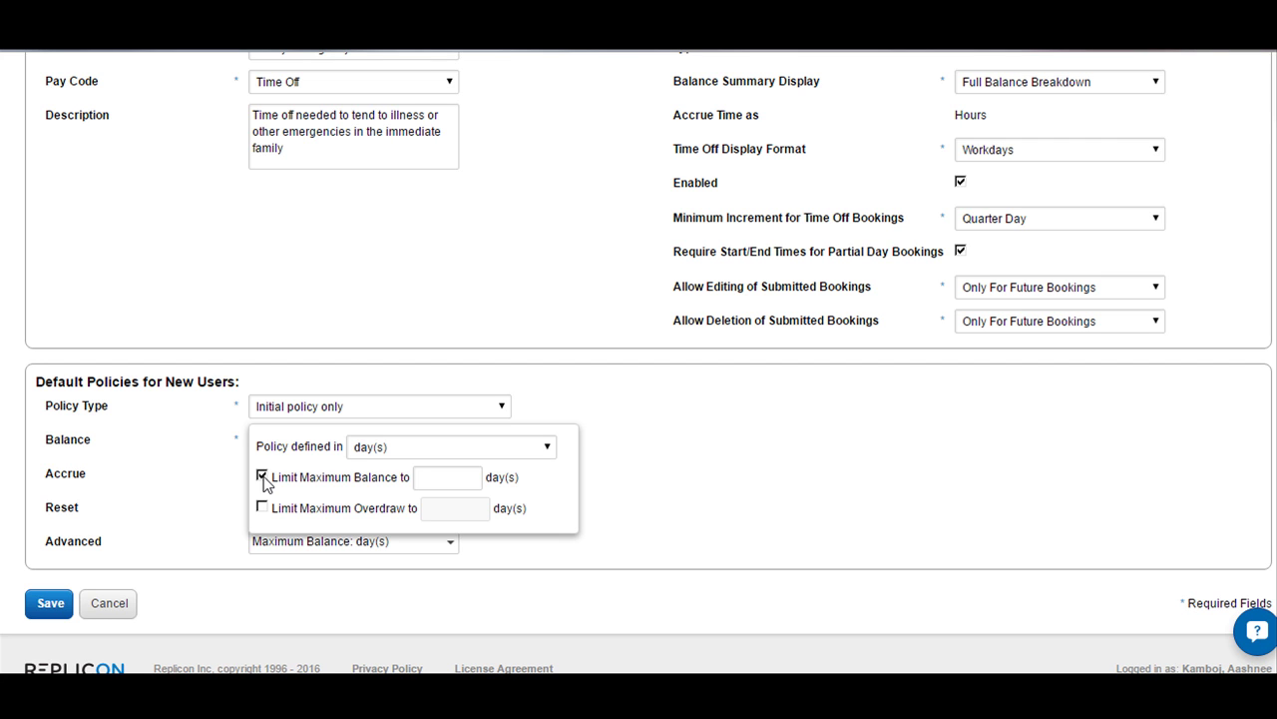
pyautogui.click(261, 508)
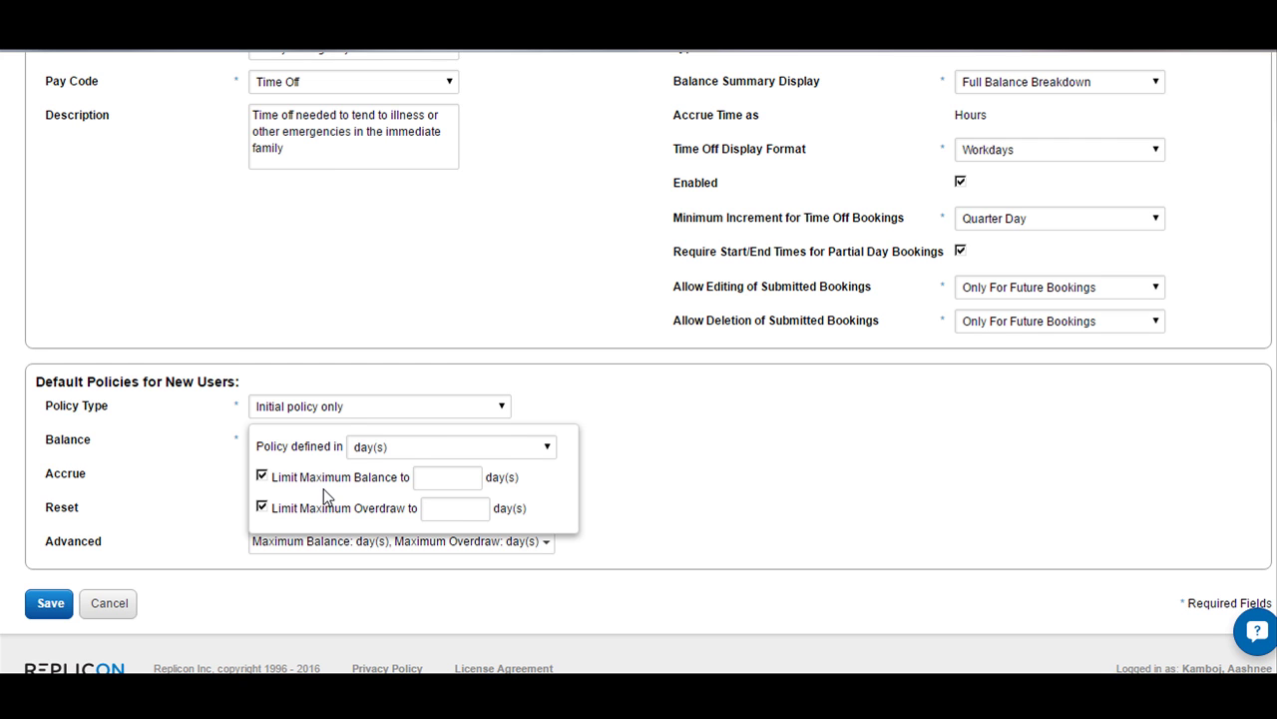
pyautogui.click(655, 465)
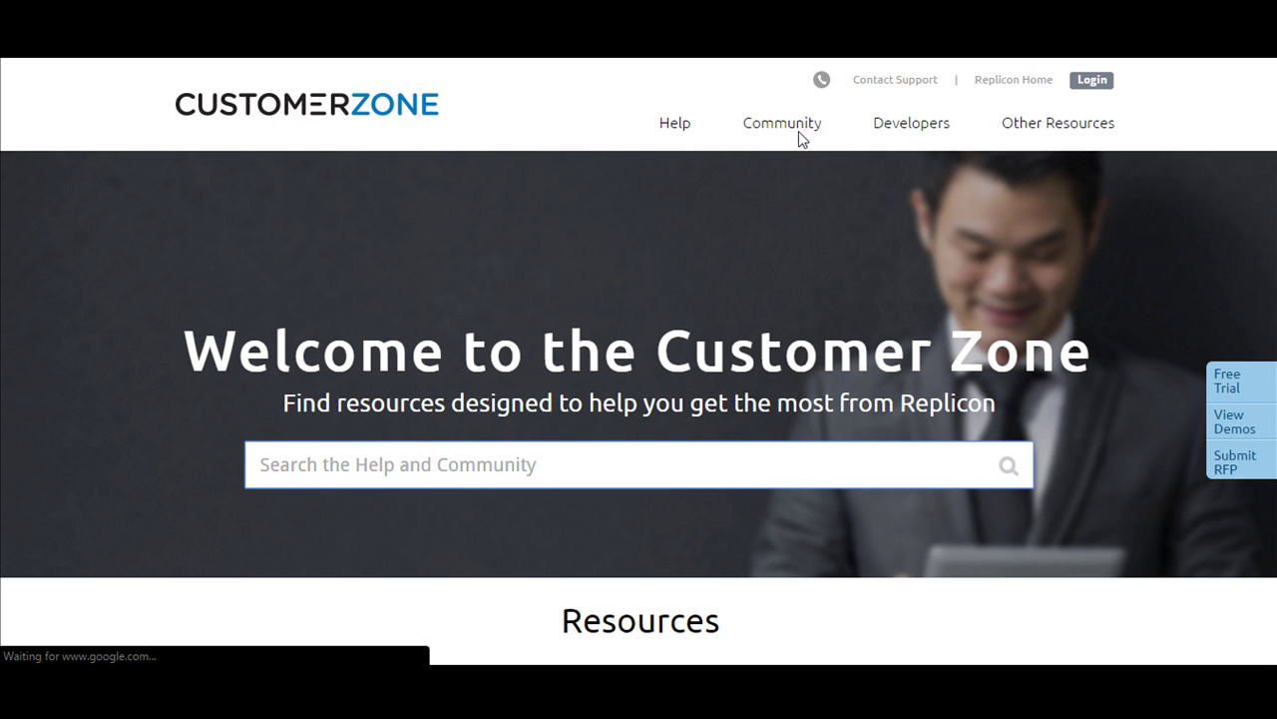
# - Switch to the Replicon Customer Zone website and open its Community page
pyautogui.click(793, 127)
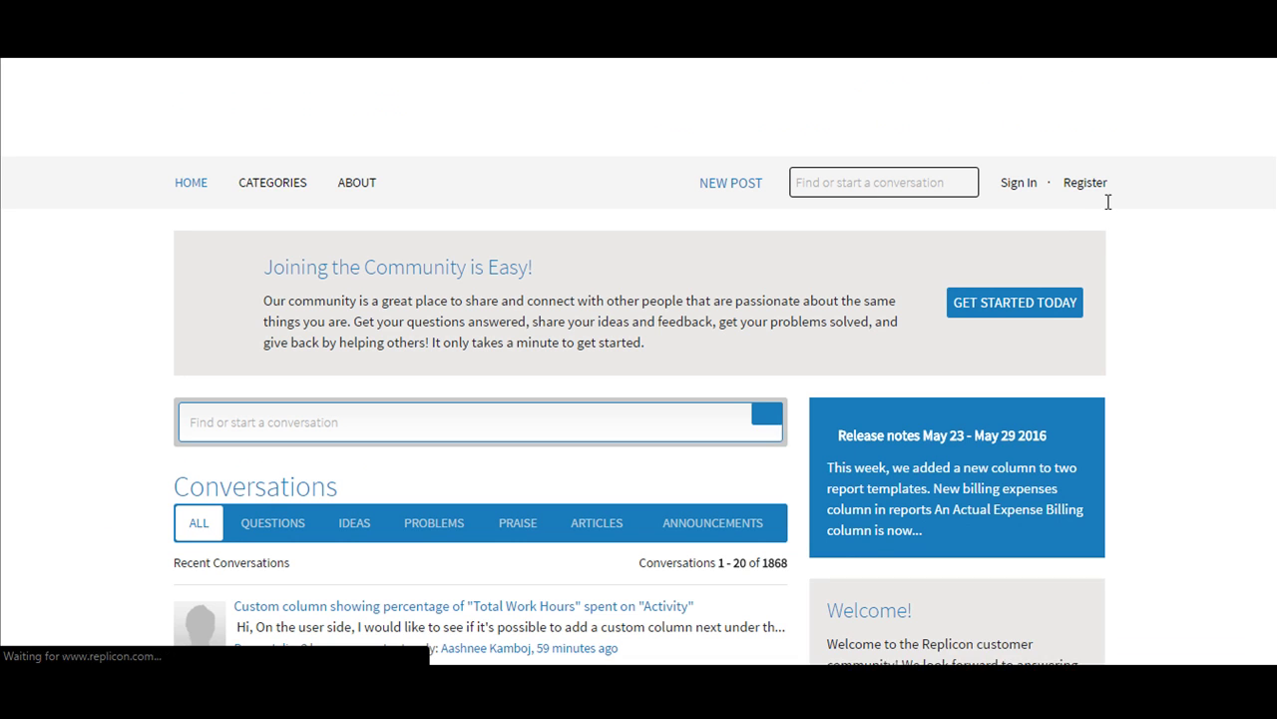